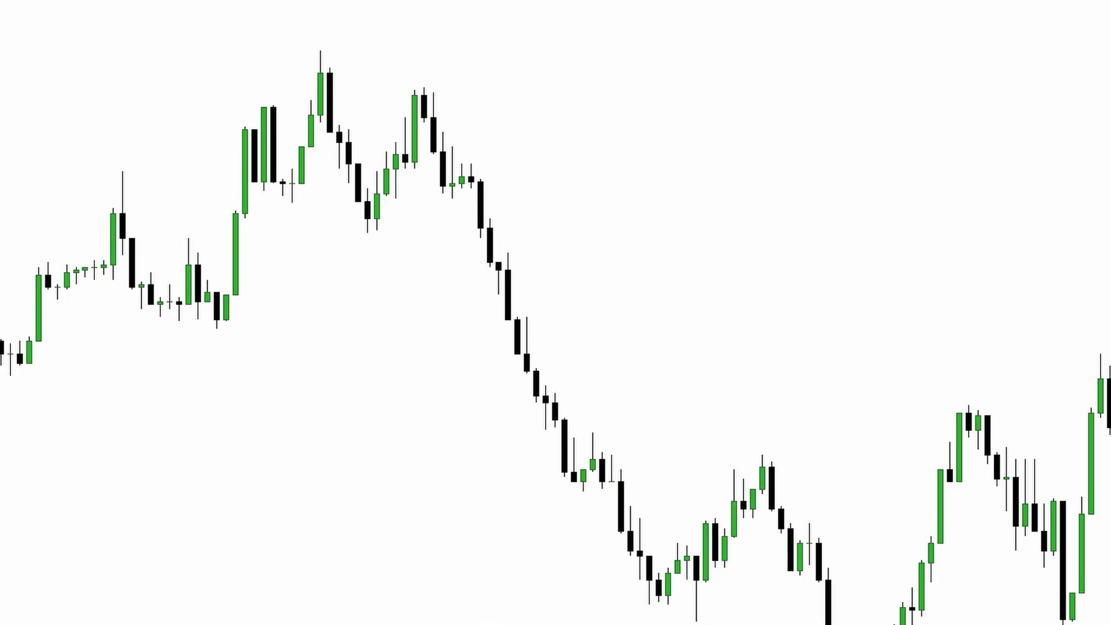
Draw a grey rectangle over the gap in the sell-off starting at 08:32, from about 1.09651 down to 1.09639
left_click(495, 220)
left_click_drag(491, 203, 537, 205)
left_click(587, 244)
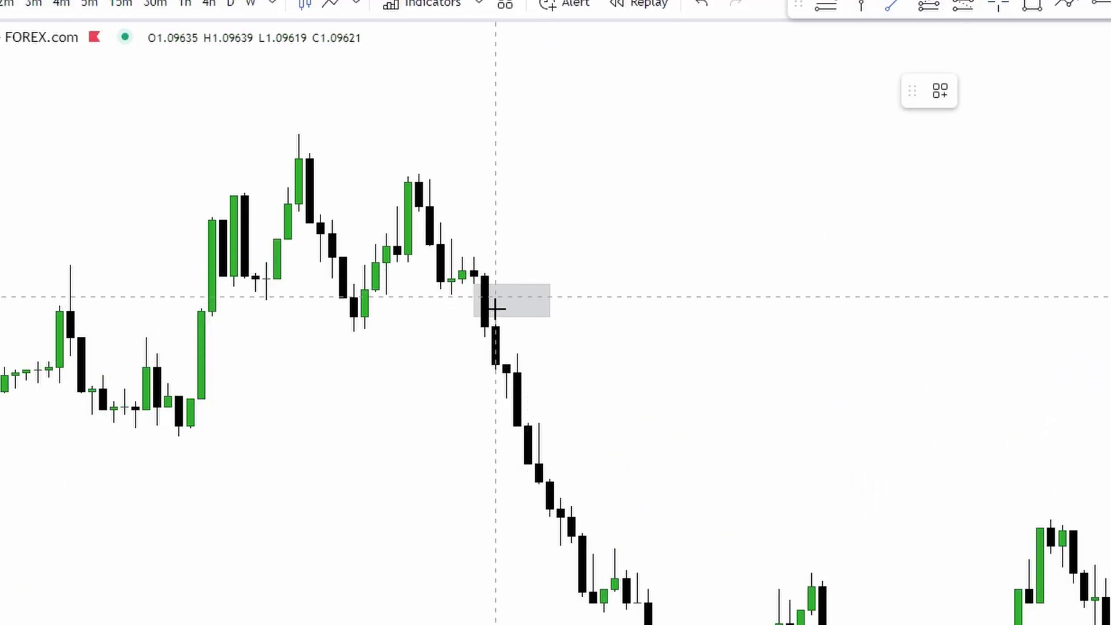
Place a Fib retracement across the height of the grey gap rectangle
left_click(826, 6)
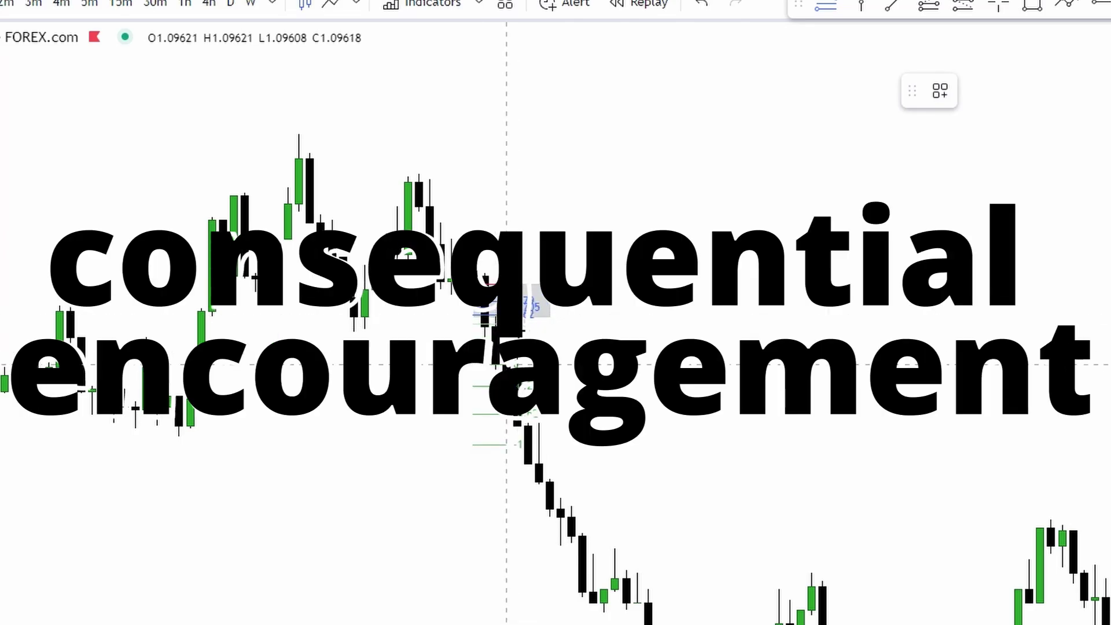
left_click(514, 332)
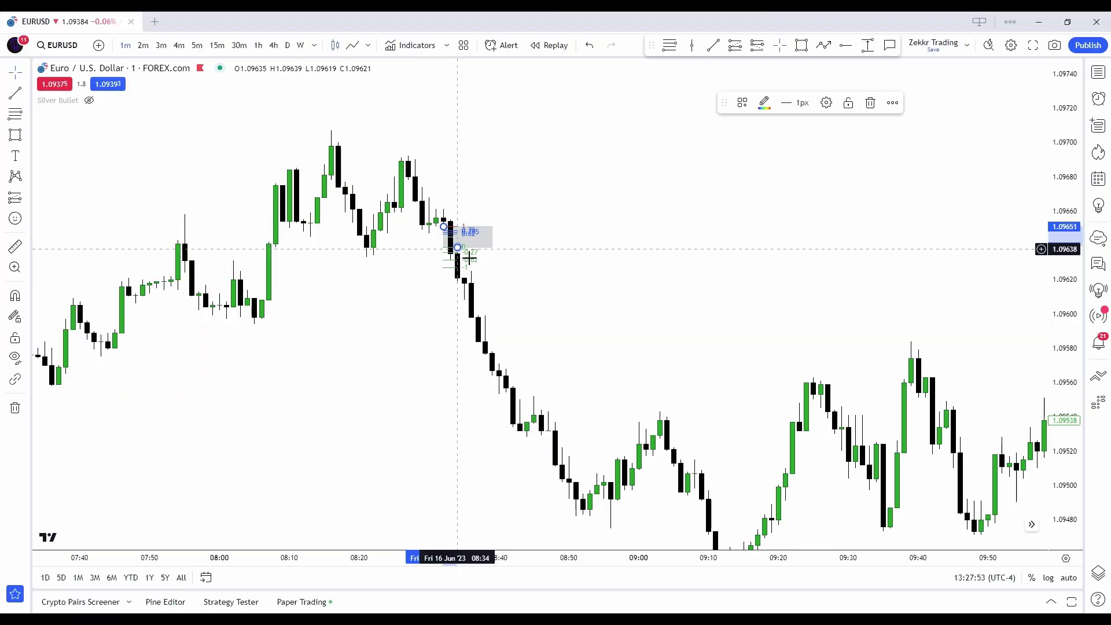
left_click(741, 50)
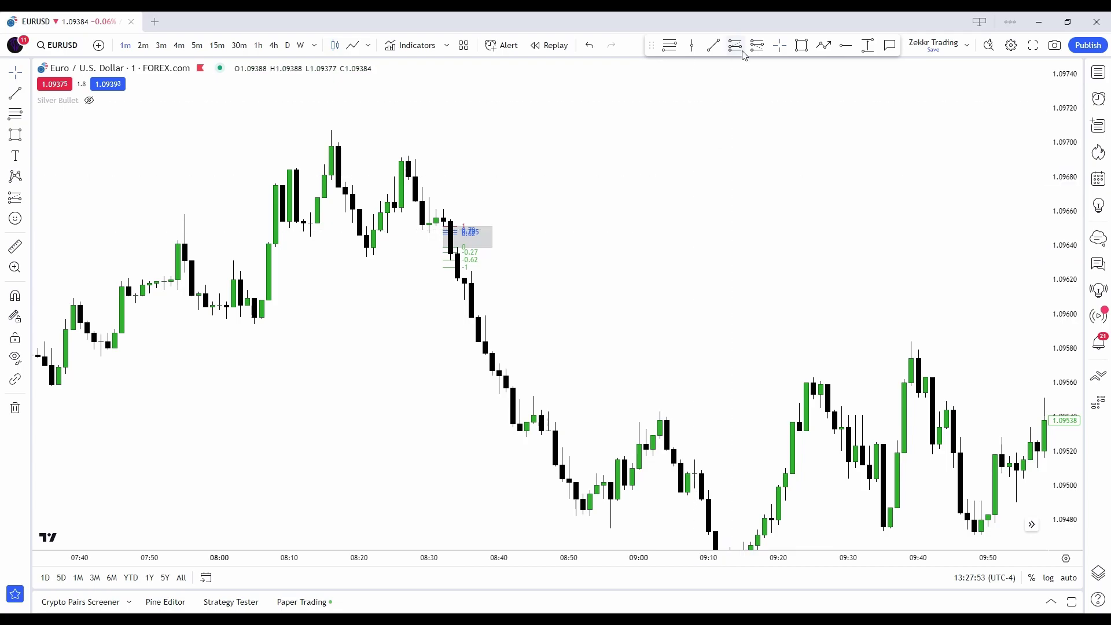
Draw a horizontal trend line through the middle of the gap at 1.09645, from 08:32 to 08:50
left_click(712, 48)
left_click(444, 236)
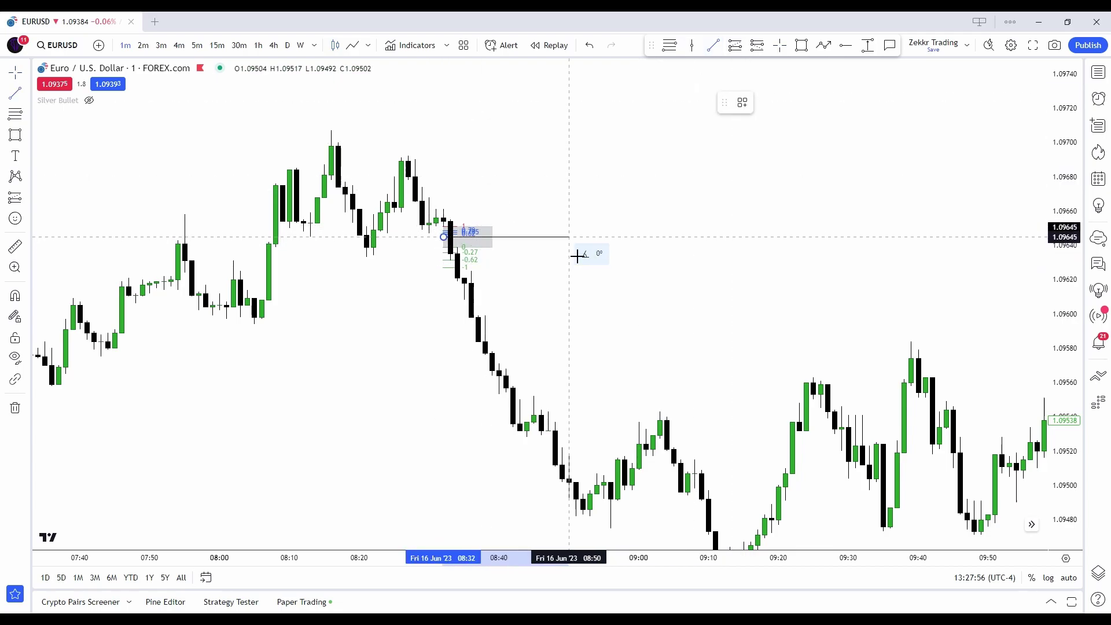
left_click(578, 255)
scroll(617, 318, "down", 2)
scroll(644, 315, "up", 3)
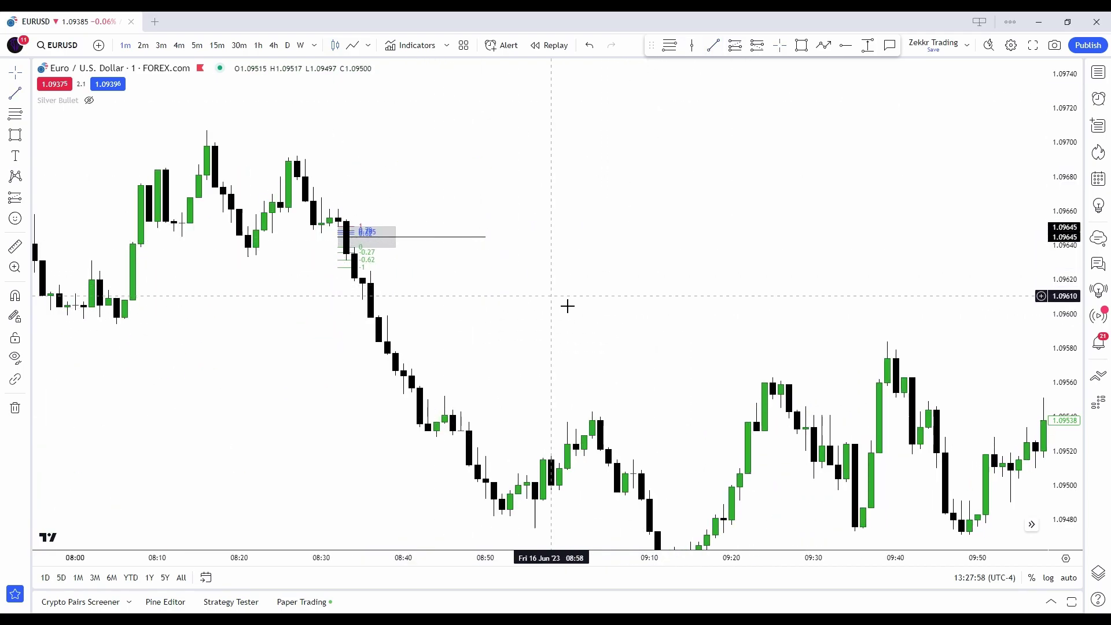
scroll(639, 331, "down", 2)
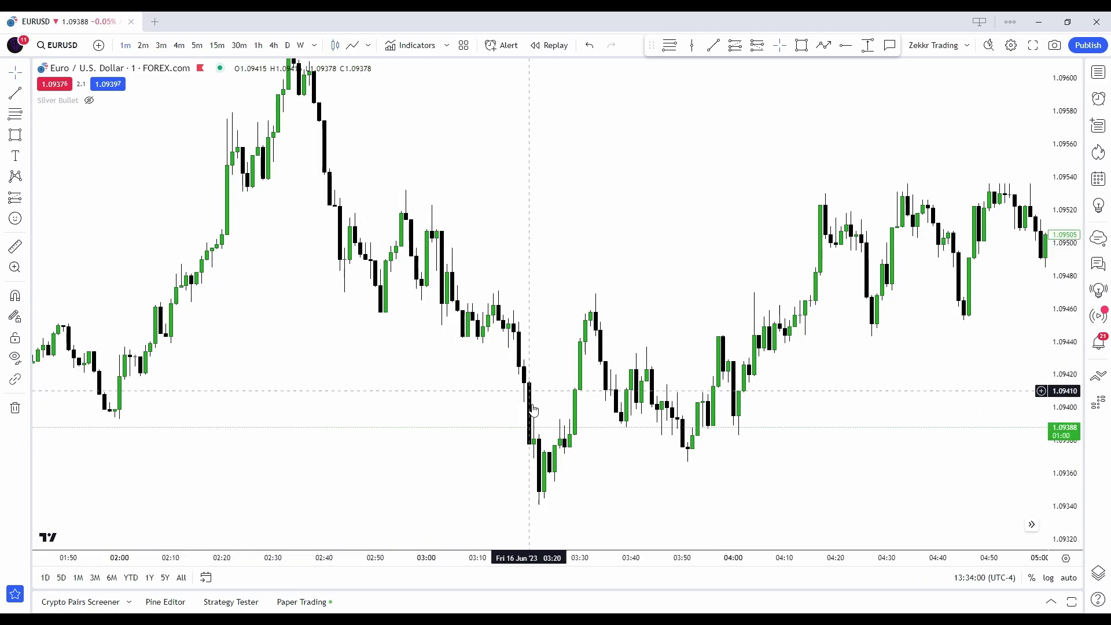
scroll(575, 442, "up", 1)
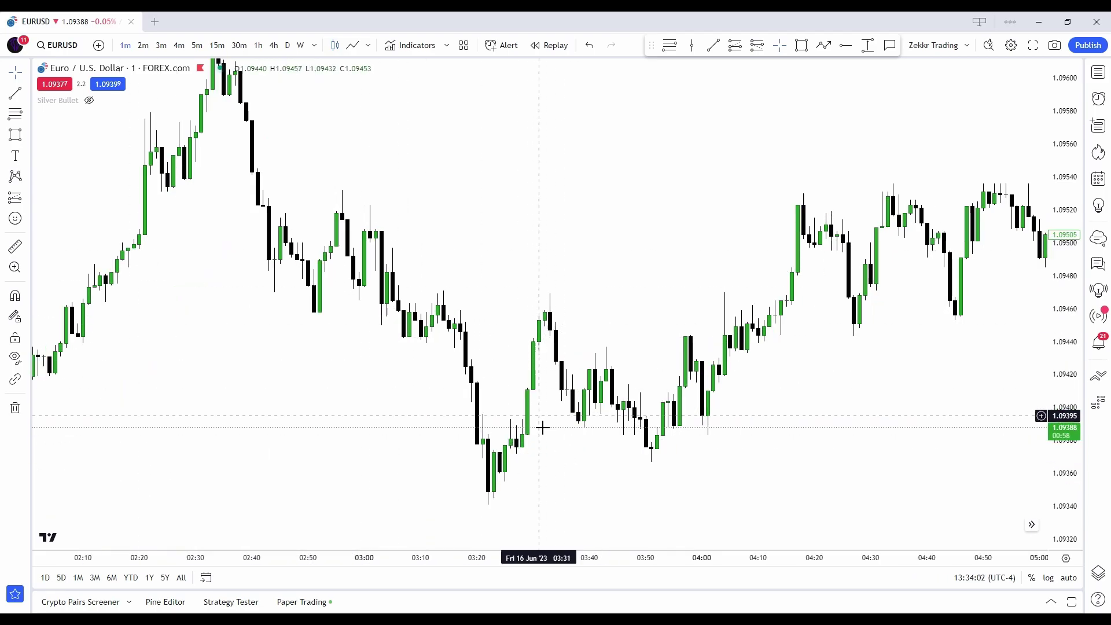
scroll(517, 425, "down", 1)
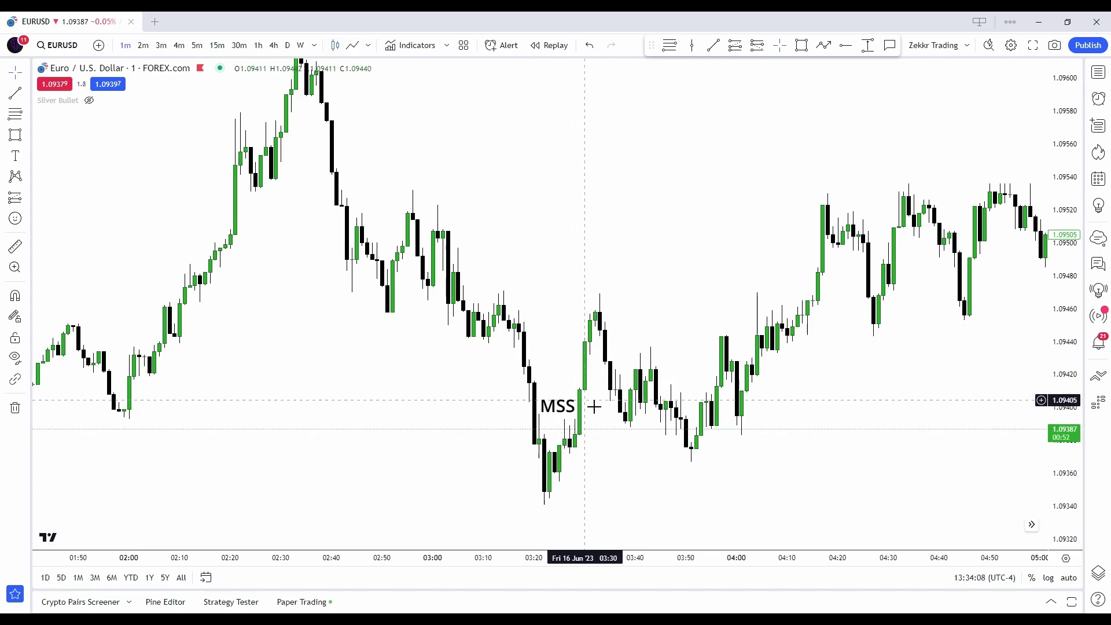
key("ctrl+z")
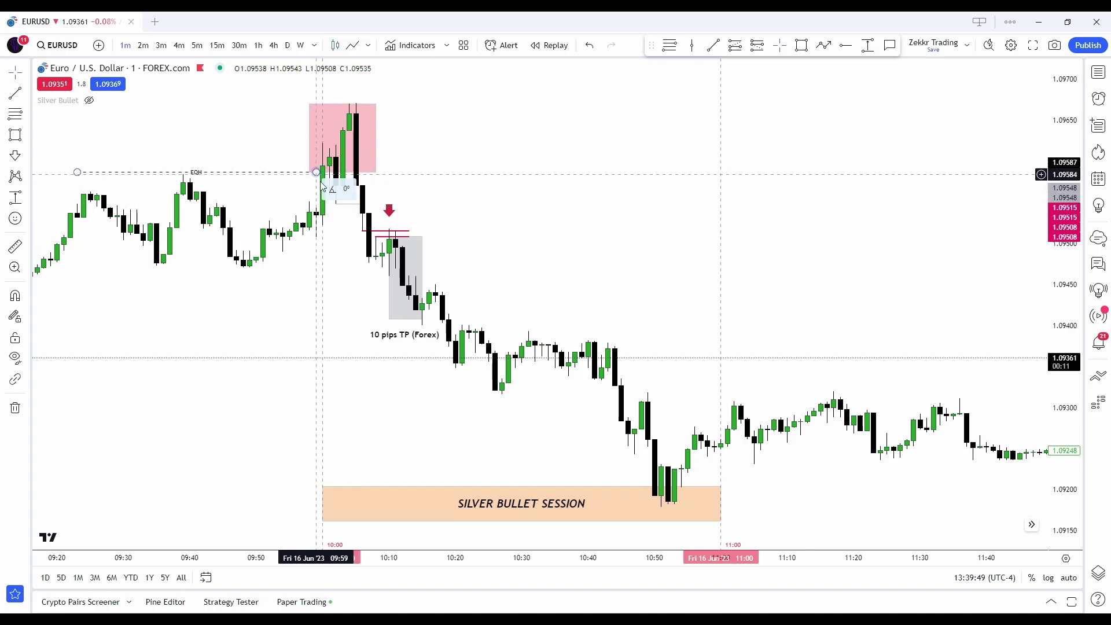
Inspect the EQH line, and briefly show the Silver Bullet indicator over the session before hiding it
left_click(219, 173)
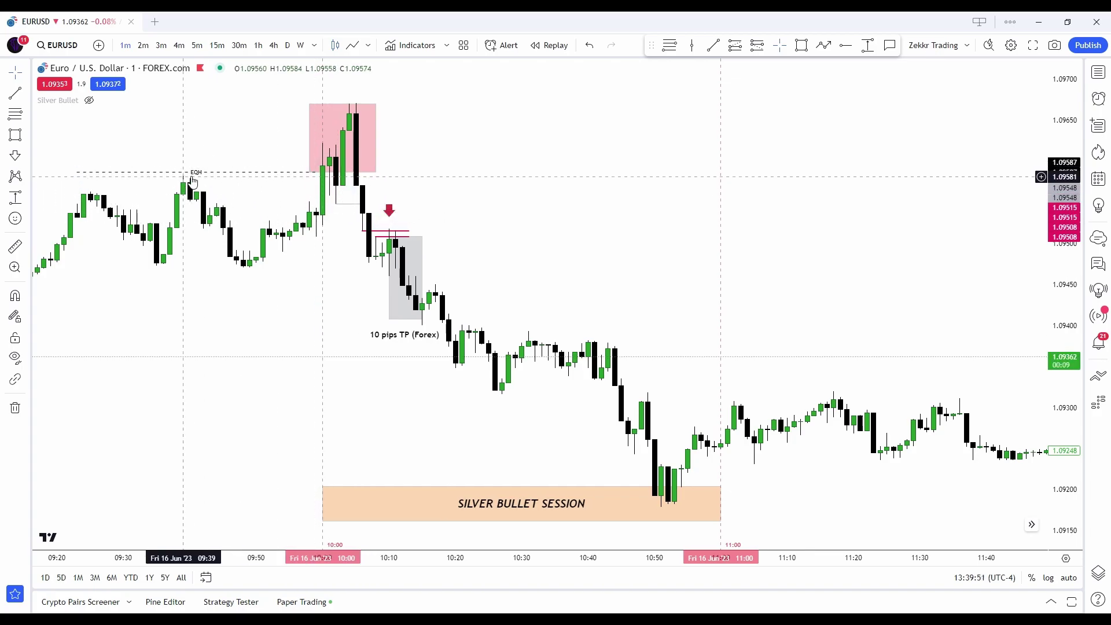
key("Escape")
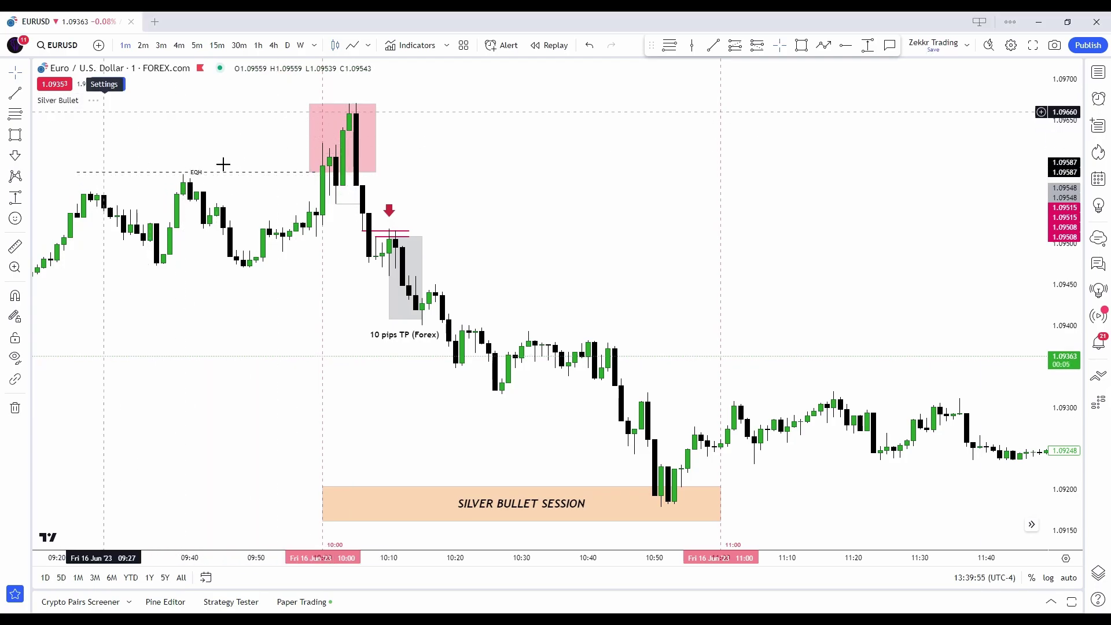
left_click(322, 179)
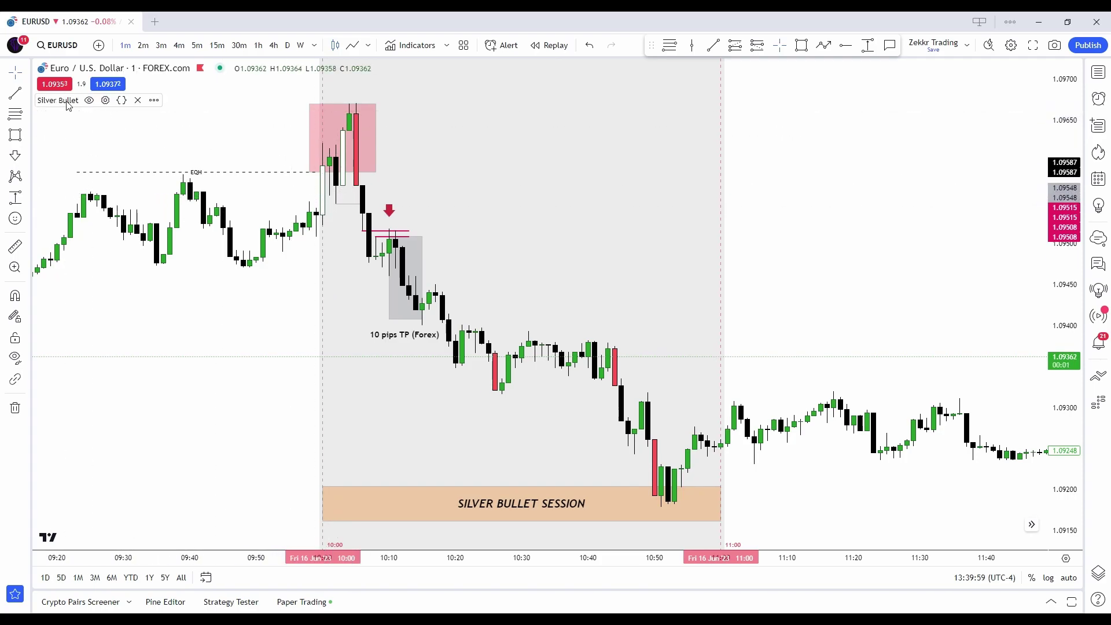
left_click(89, 101)
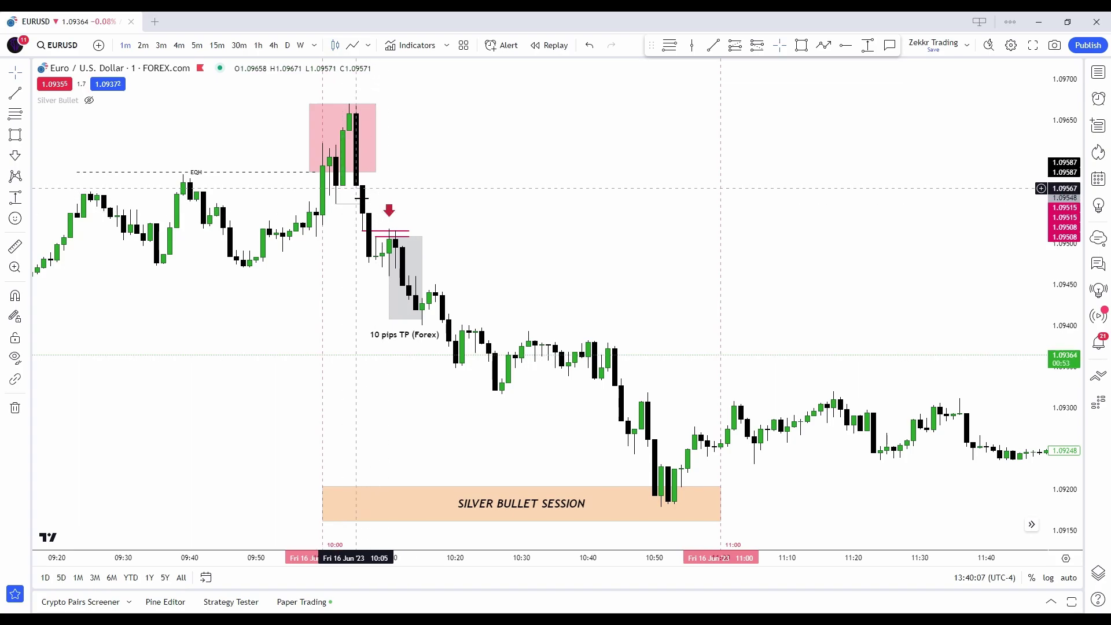
Inspect the sweep above the EQH line and select the short grey line at 1.09548 below it
left_click(326, 173)
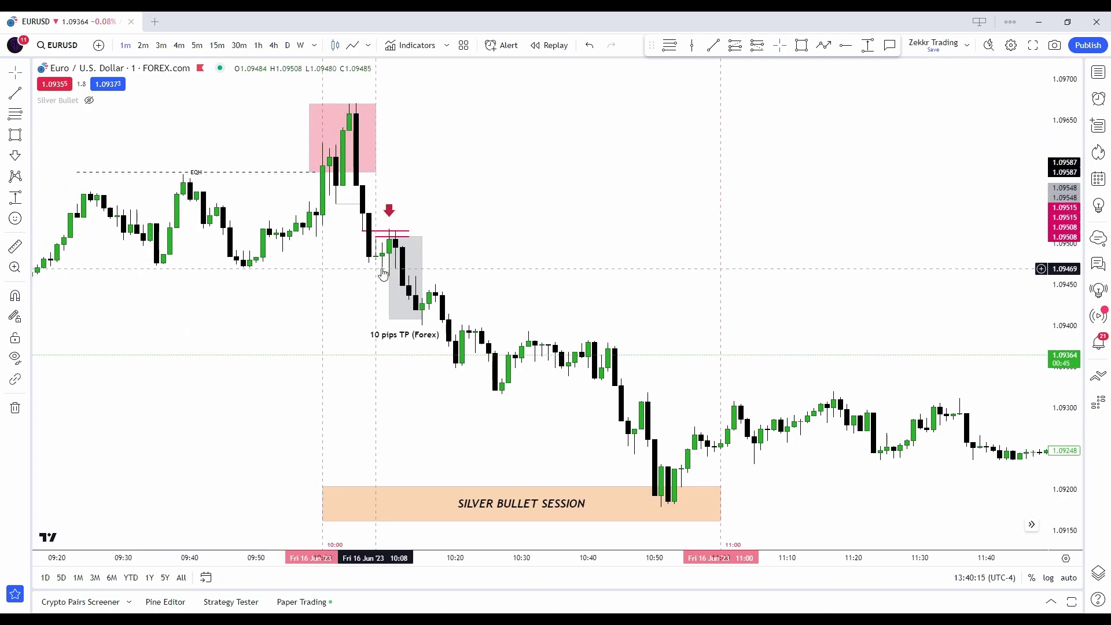
left_click(362, 204)
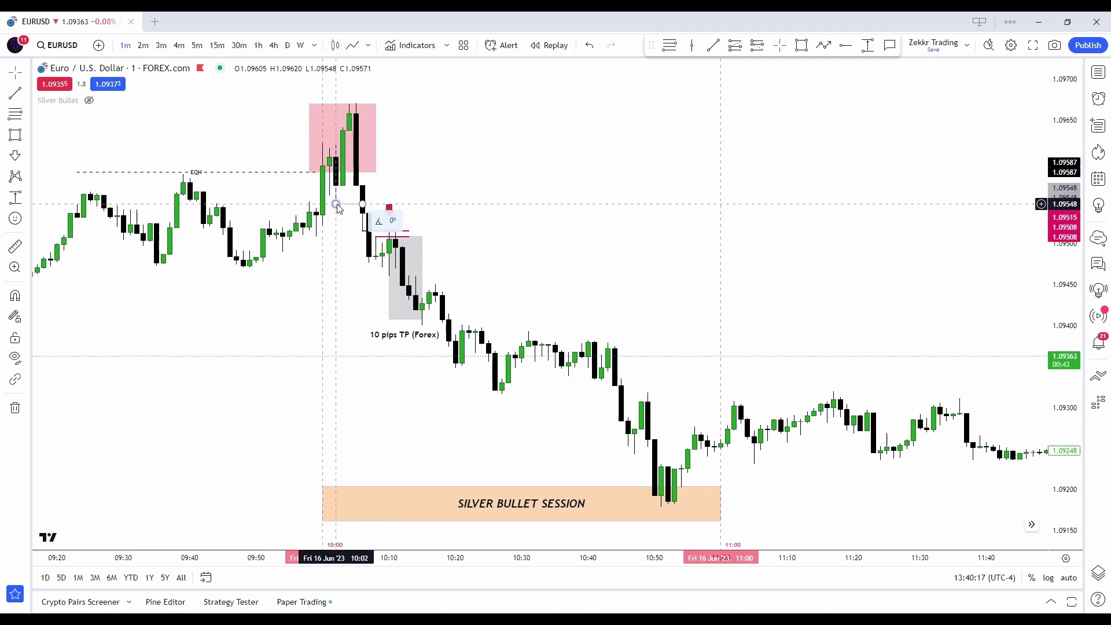
left_click(507, 205)
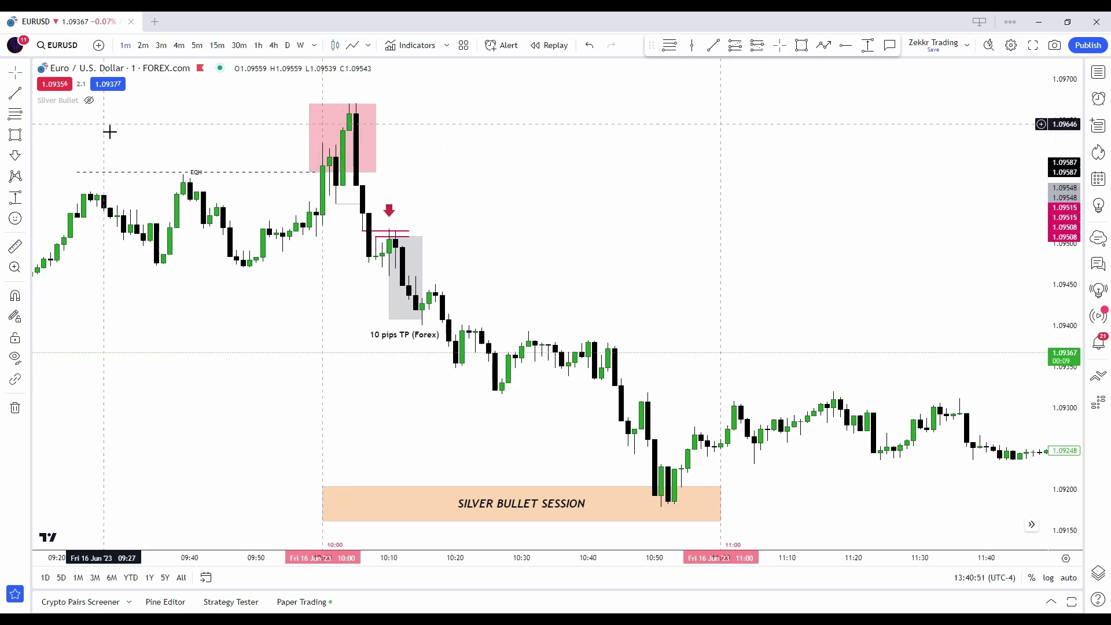
Toggle the Silver Bullet indicator on to examine the candles it highlights between 10:00 and 11:00, and hide it again
left_click(90, 100)
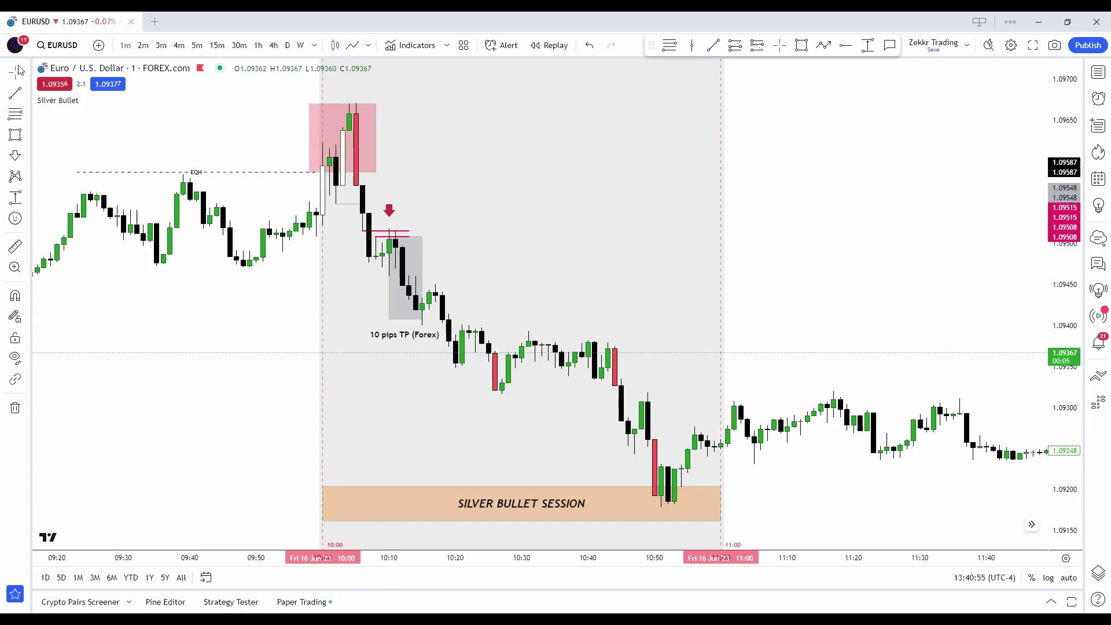
left_click(89, 101)
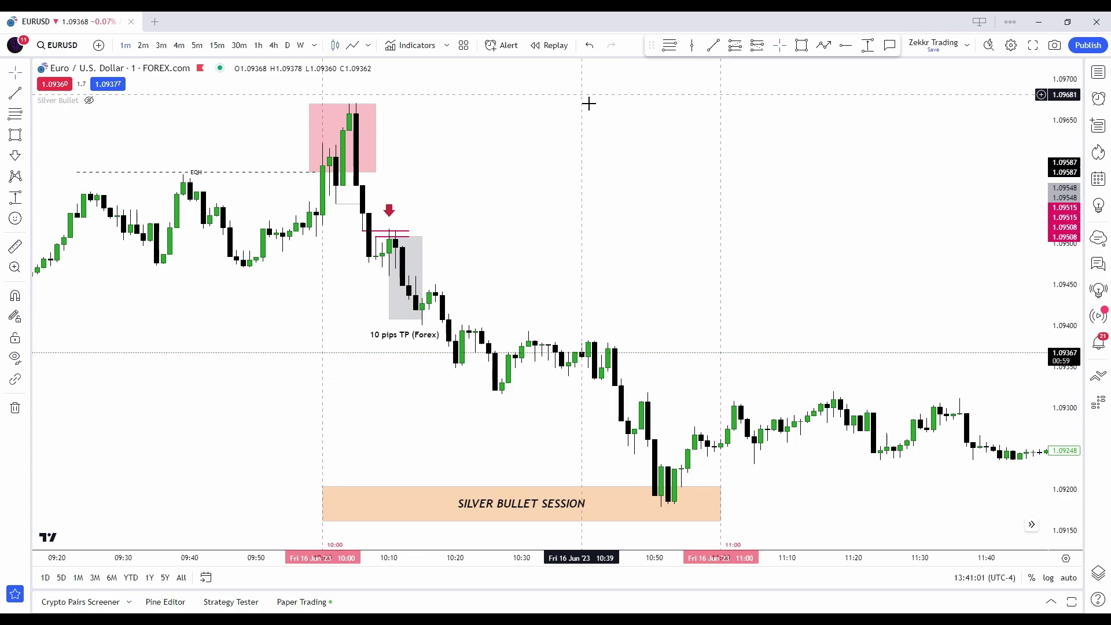
left_click(387, 237)
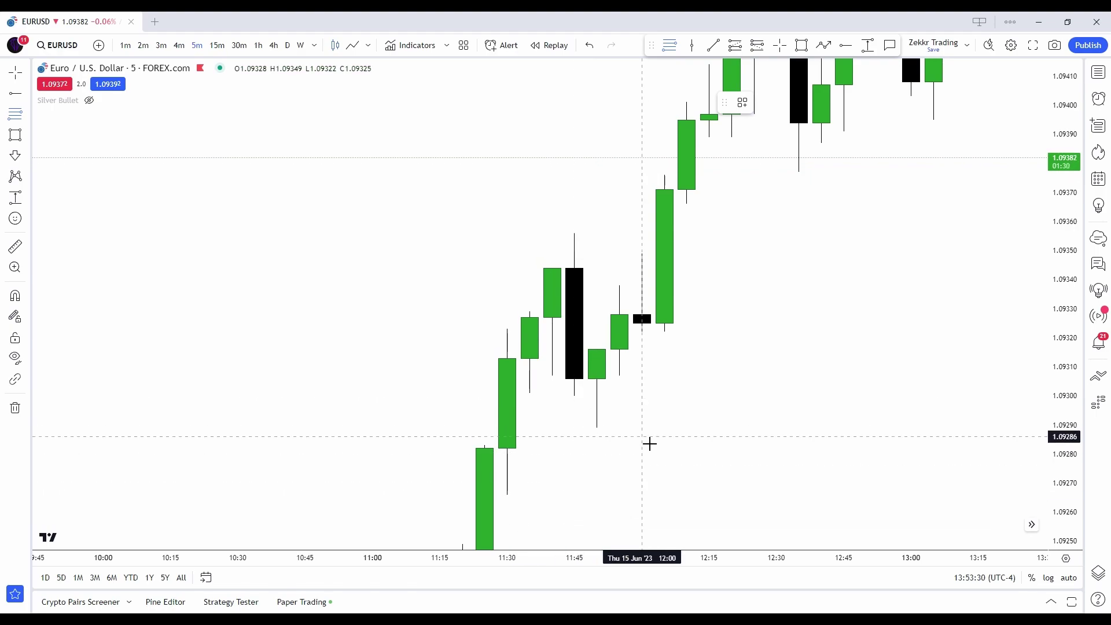
Place a Fib retracement from the 11:25 candle's high to the 11:35 candle's low and draw a horizontal ray at its midpoint, 1.09292
scroll(503, 391, "up", 1)
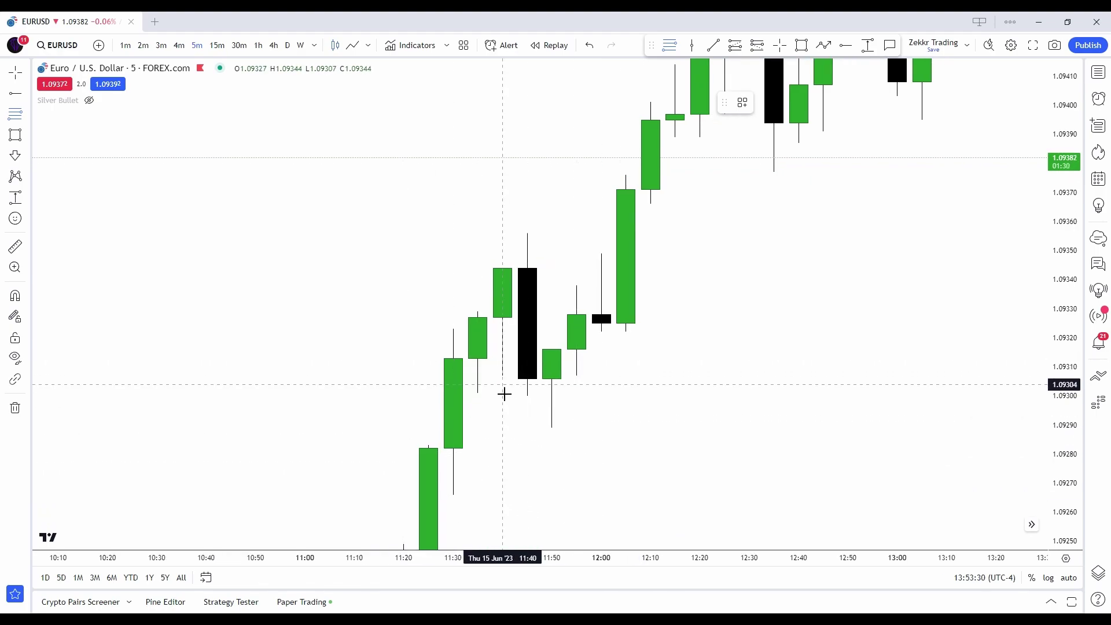
left_click(431, 448, "ctrl")
left_click(479, 411, "ctrl")
left_click(762, 409)
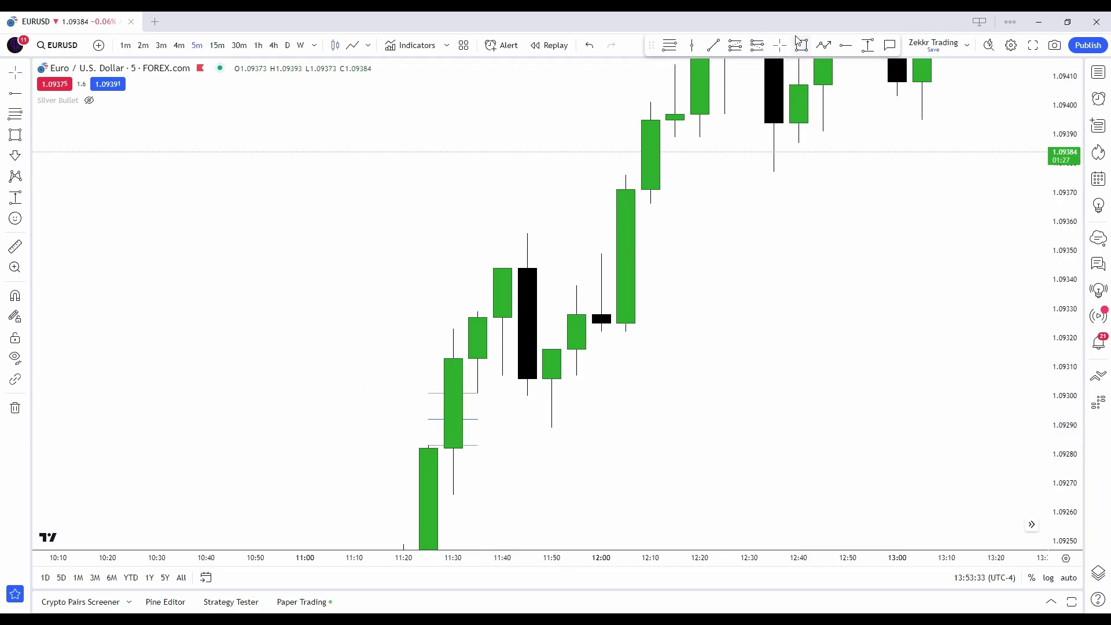
left_click(846, 46)
left_click(430, 429)
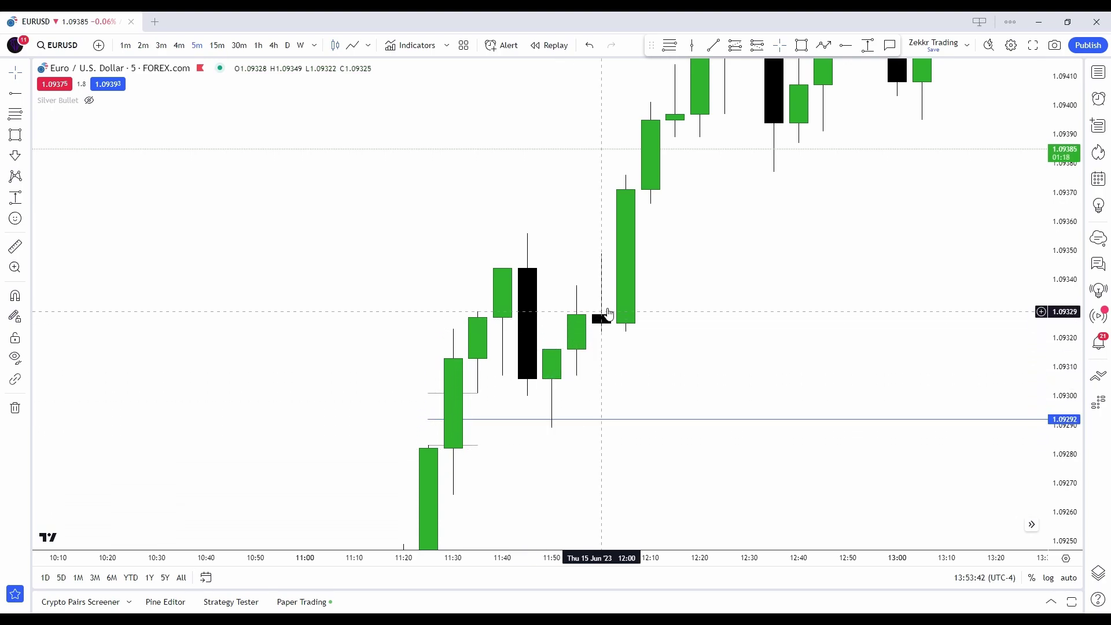
Place a Fib retracement from the 12:05 candle's high to the 12:15 candle's low and draw a horizontal ray at its midpoint, 1.09383
left_click_drag(745, 236, 711, 442)
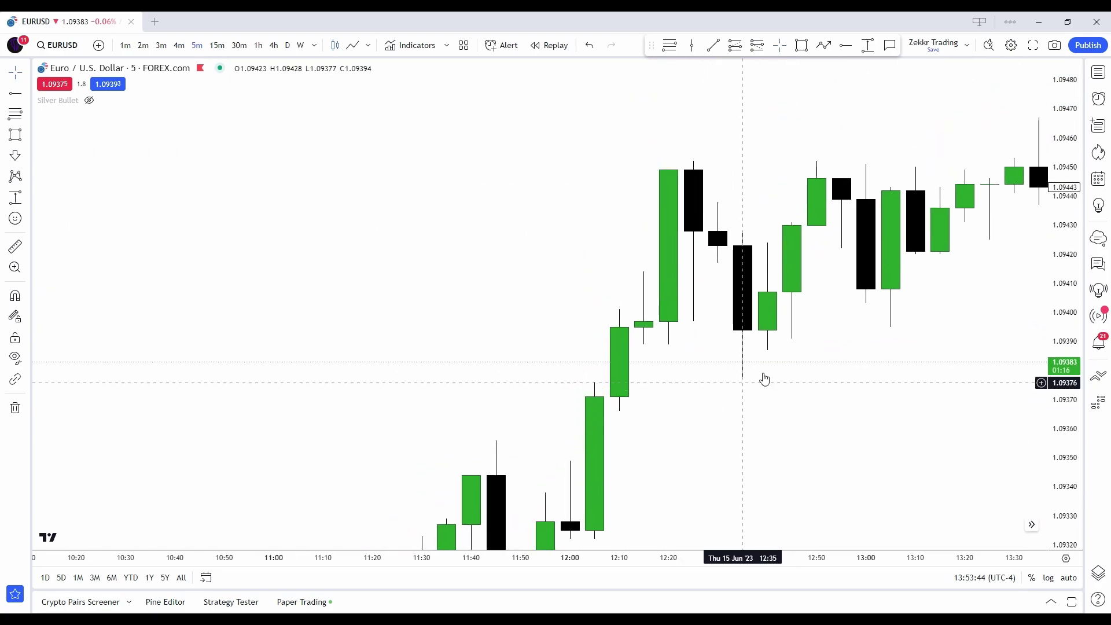
left_click(669, 45)
left_click(594, 382)
left_click(643, 344)
left_click(842, 49)
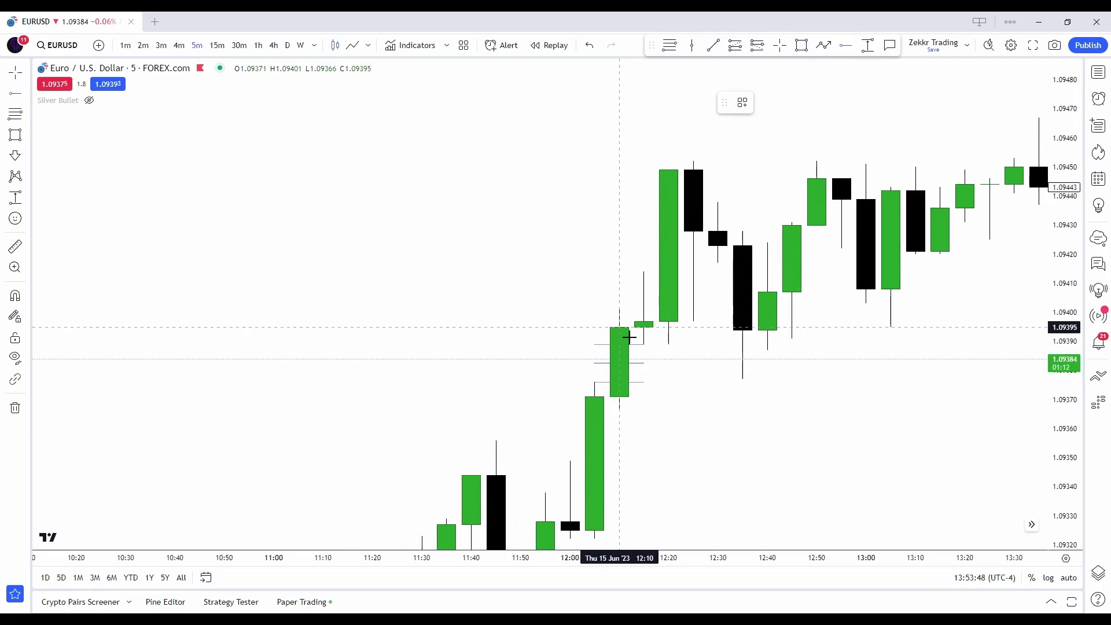
left_click(595, 363)
left_click(777, 442)
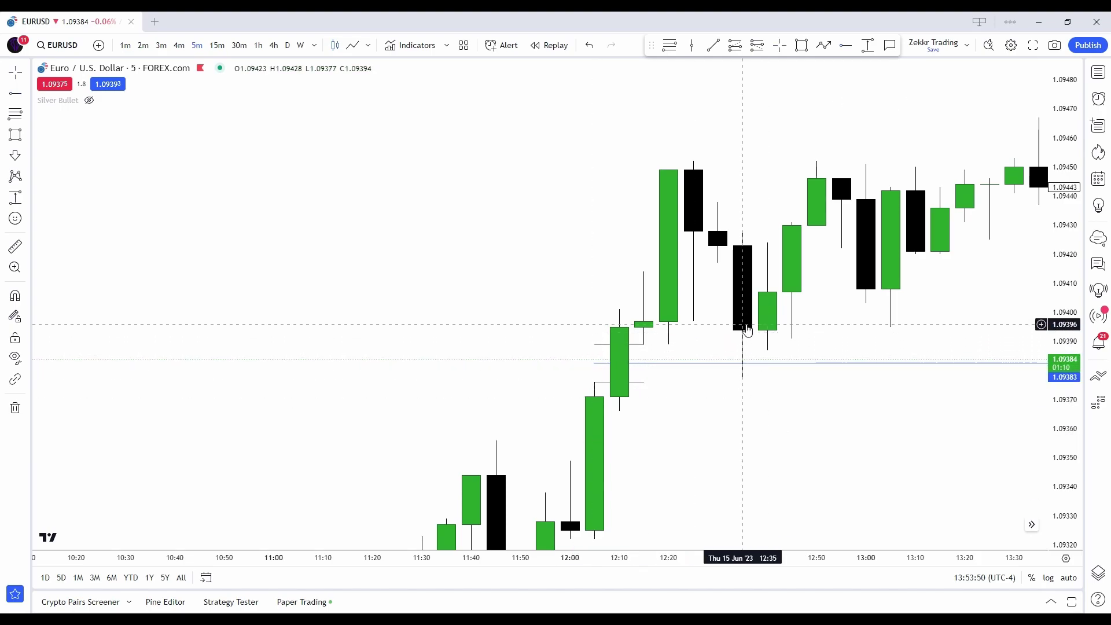
Place a Fib retracement from the 12:00 candle's high to the 12:10 candle's low and draw a horizontal ray at its midpoint, 1.09358
left_click_drag(882, 306, 730, 407)
scroll(730, 408, "down", 5)
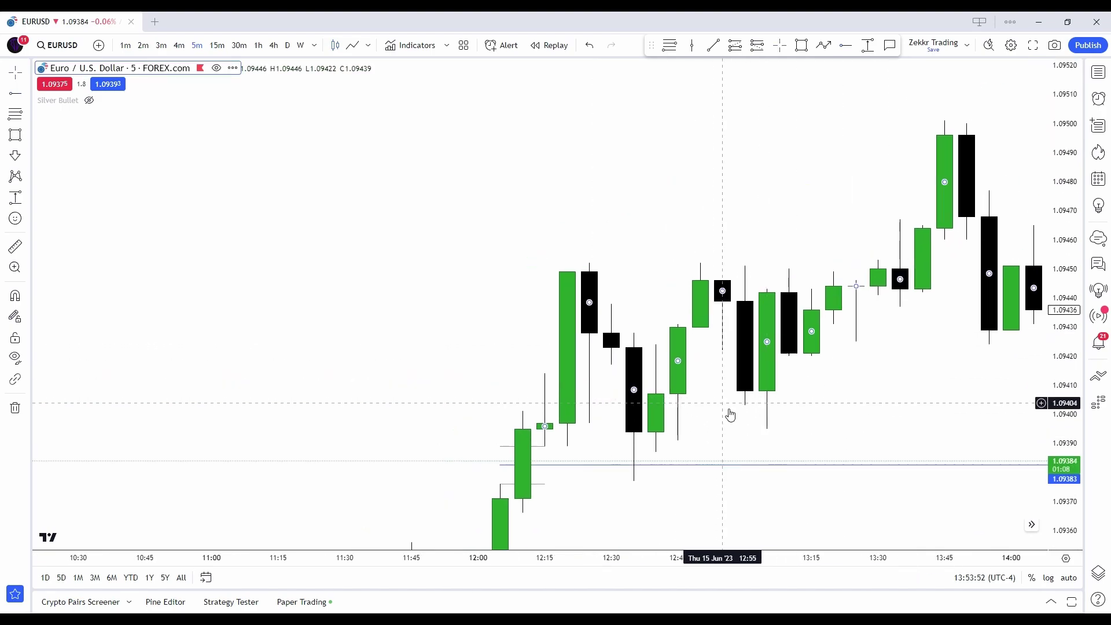
left_click_drag(925, 375, 457, 423)
scroll(457, 424, "down", 2)
left_click_drag(744, 428, 819, 300)
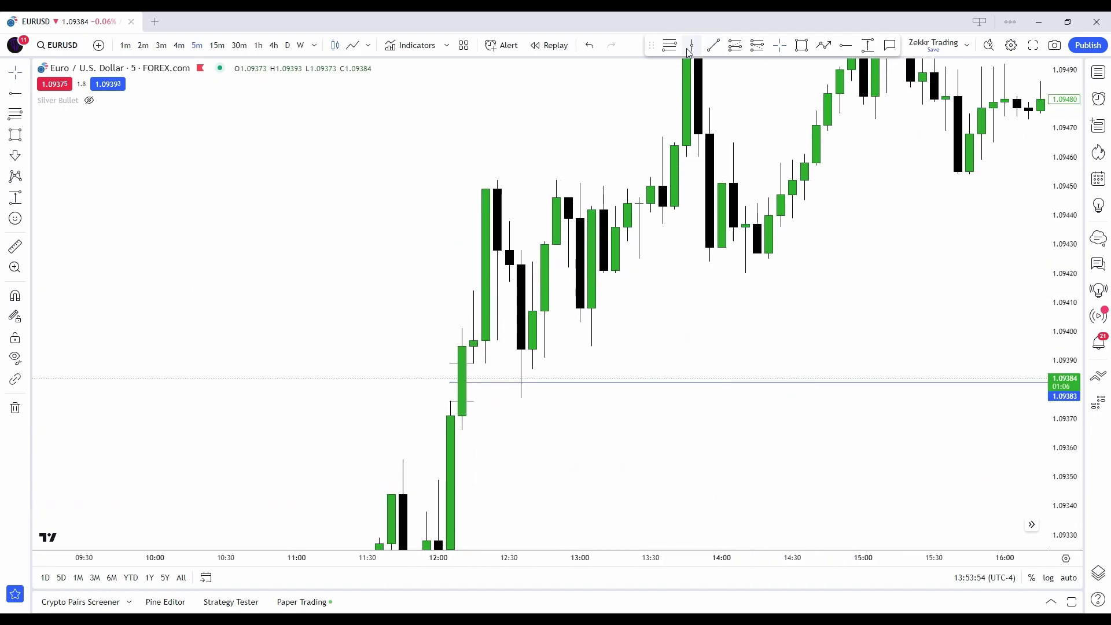
left_click_drag(871, 270, 535, 282)
scroll(432, 225, "down", 4)
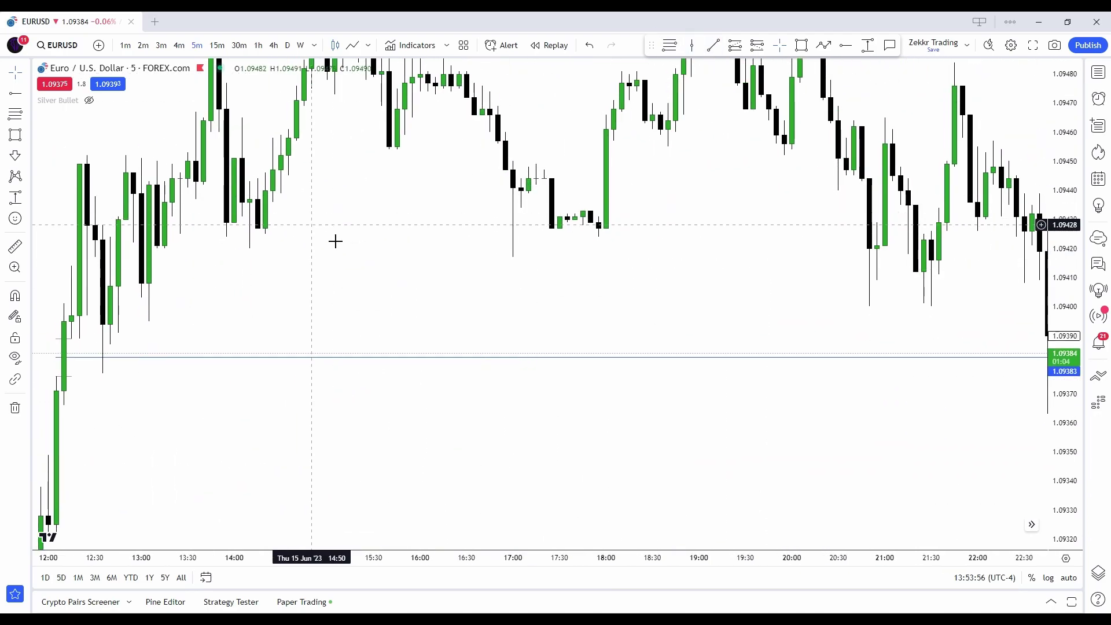
left_click_drag(334, 241, 461, 211)
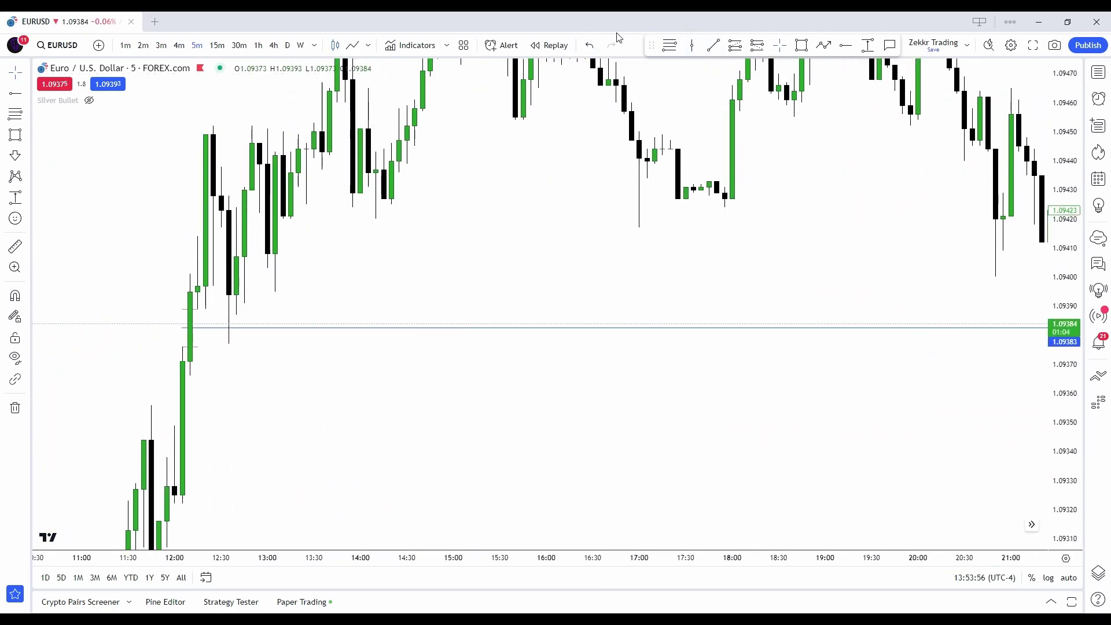
left_click(182, 435, "ctrl")
left_click(200, 396, "ctrl")
left_click(845, 45)
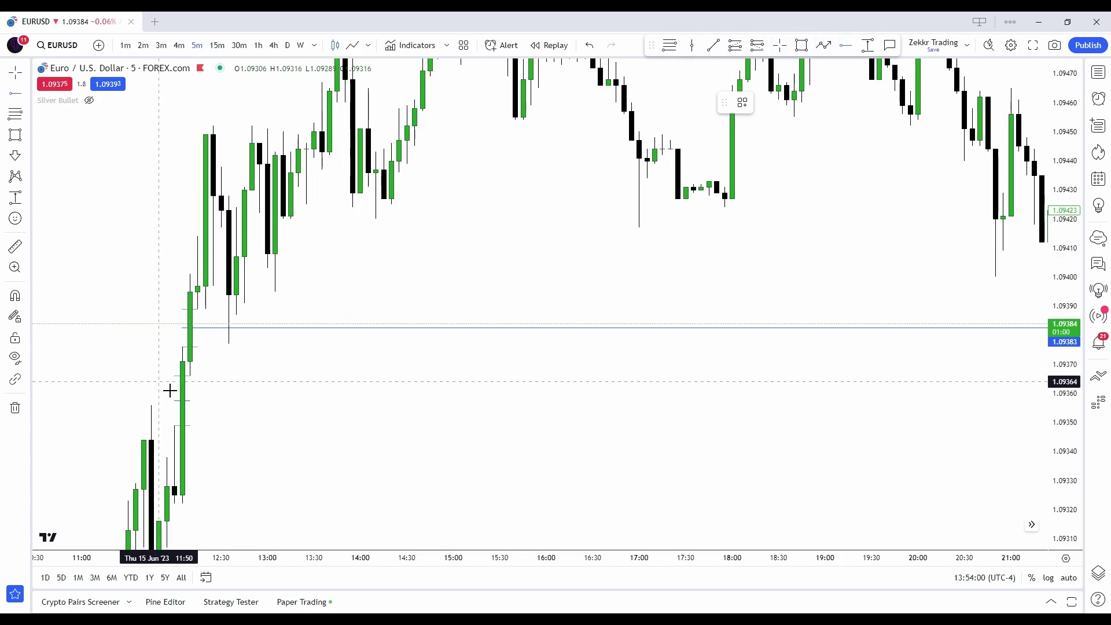
left_click(174, 399)
Start a bar replay from the 21:15 candle on 15 June and pause it at 23:15 to inspect the reaction at 1.09358
left_click(549, 45)
left_click(940, 261)
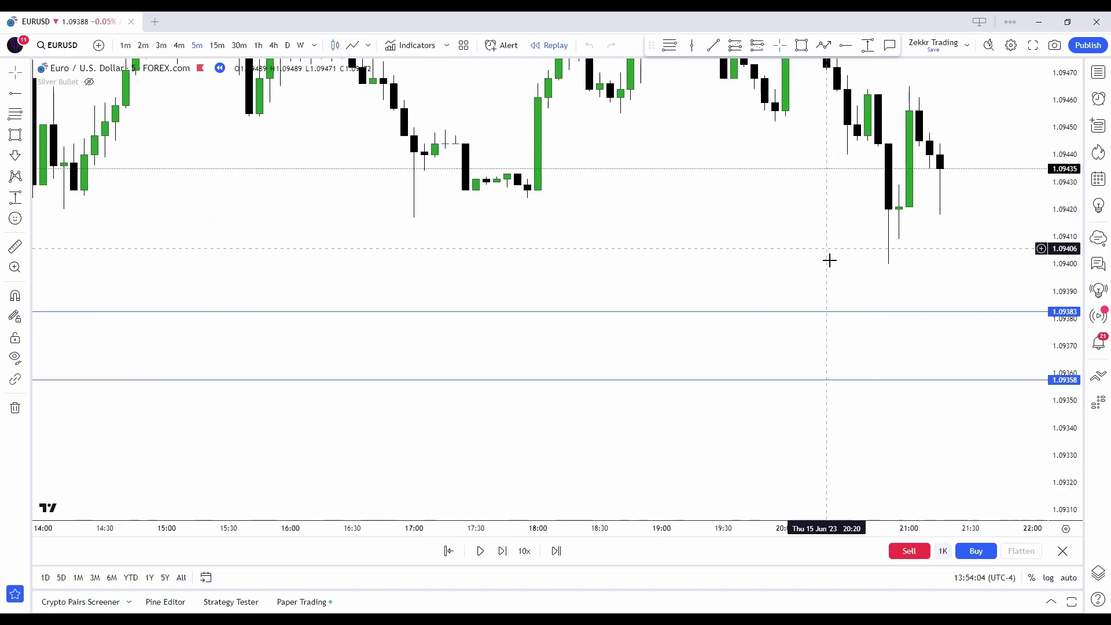
left_click(482, 556)
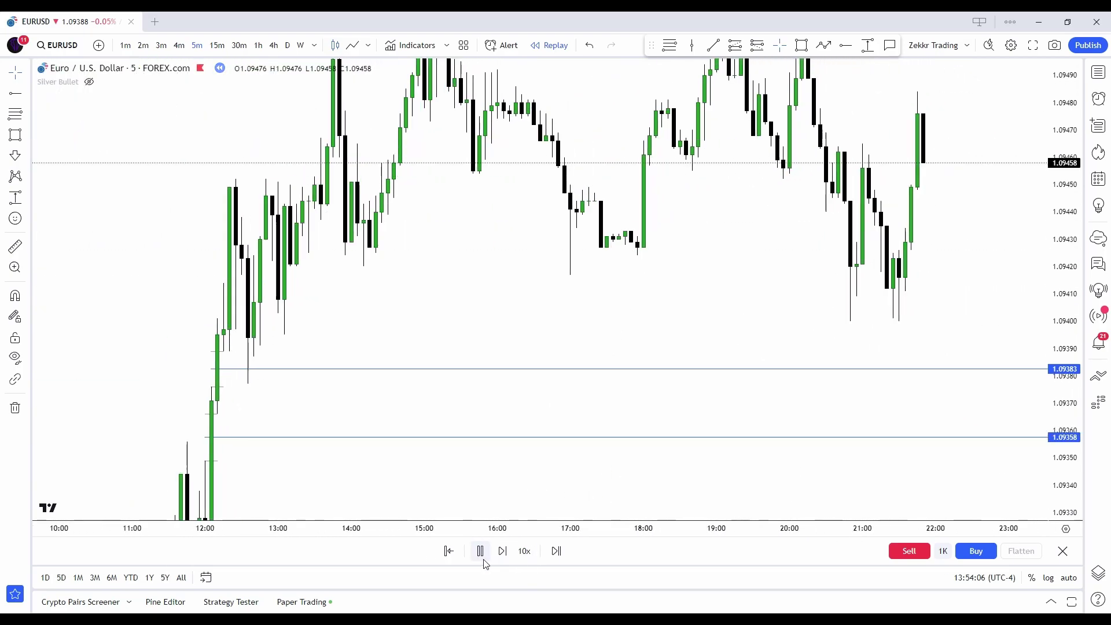
left_click(480, 553)
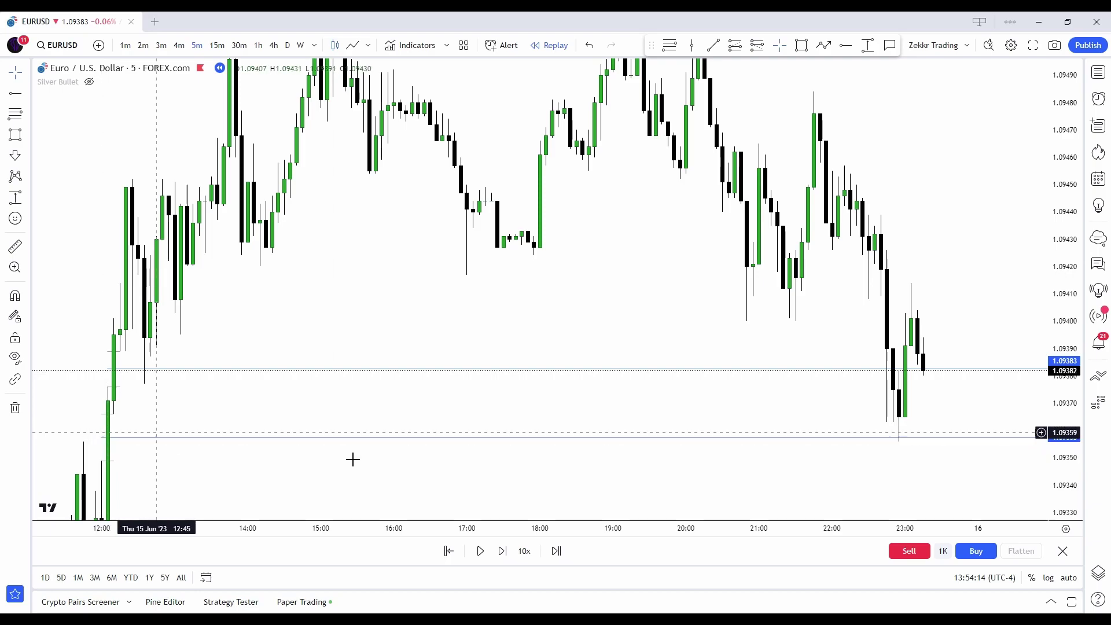
scroll(820, 442, "up", 3)
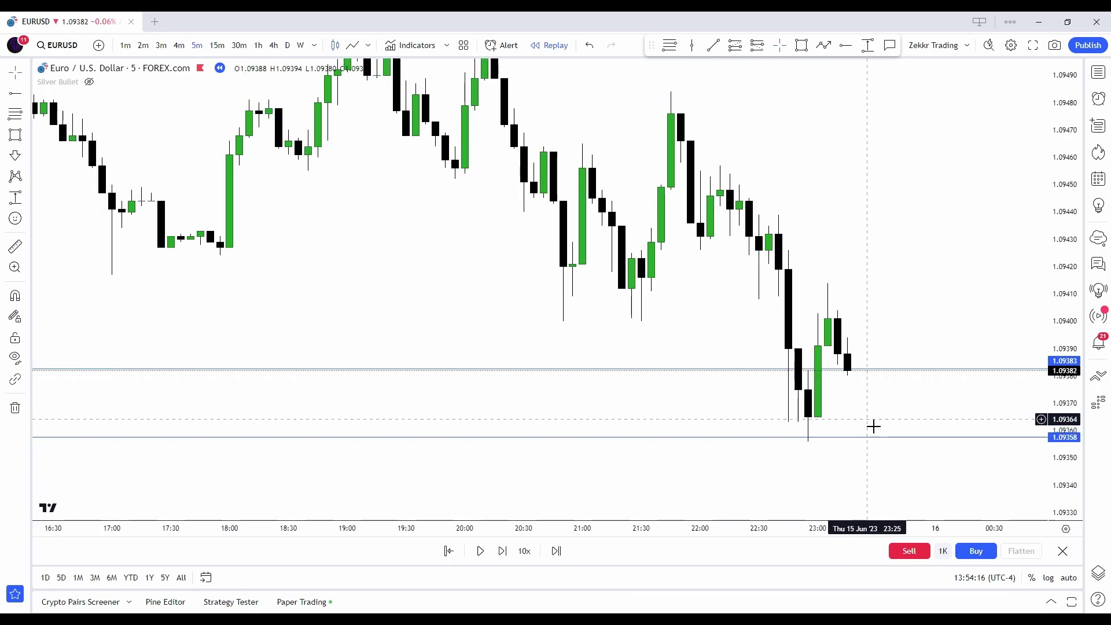
scroll(873, 426, "down", 3)
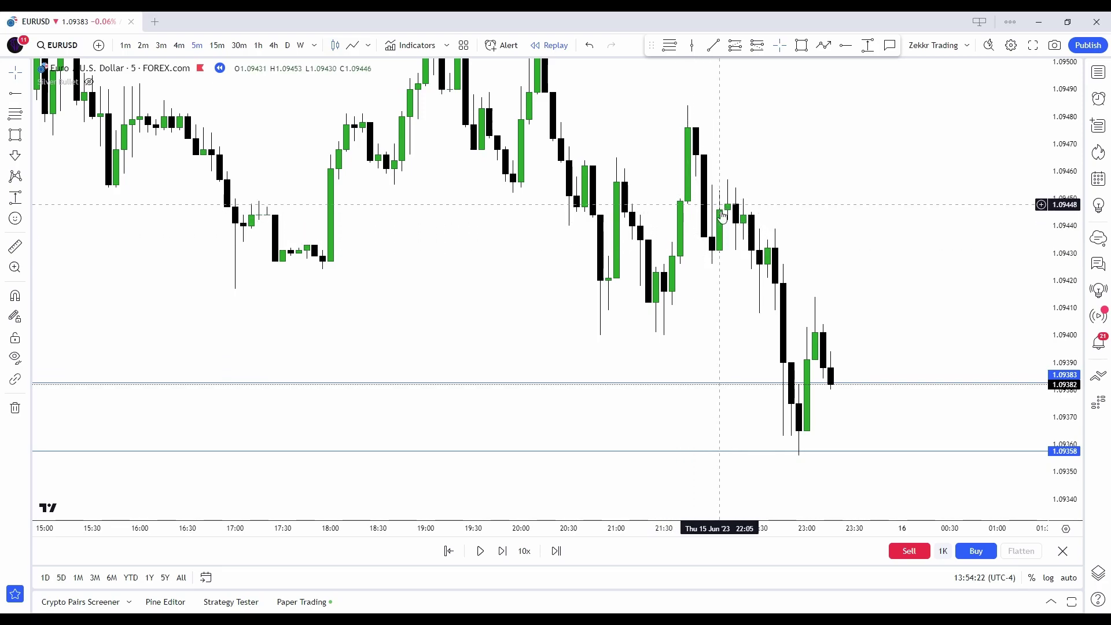
scroll(772, 466, "up", 1)
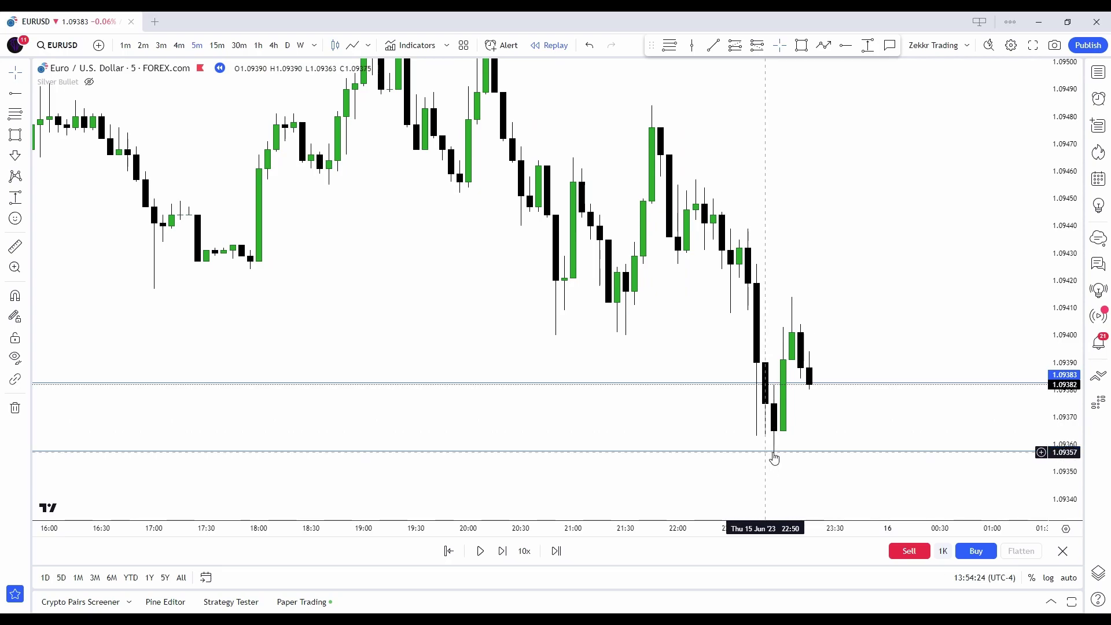
scroll(810, 443, "up", 2)
left_click_drag(779, 432, 721, 427)
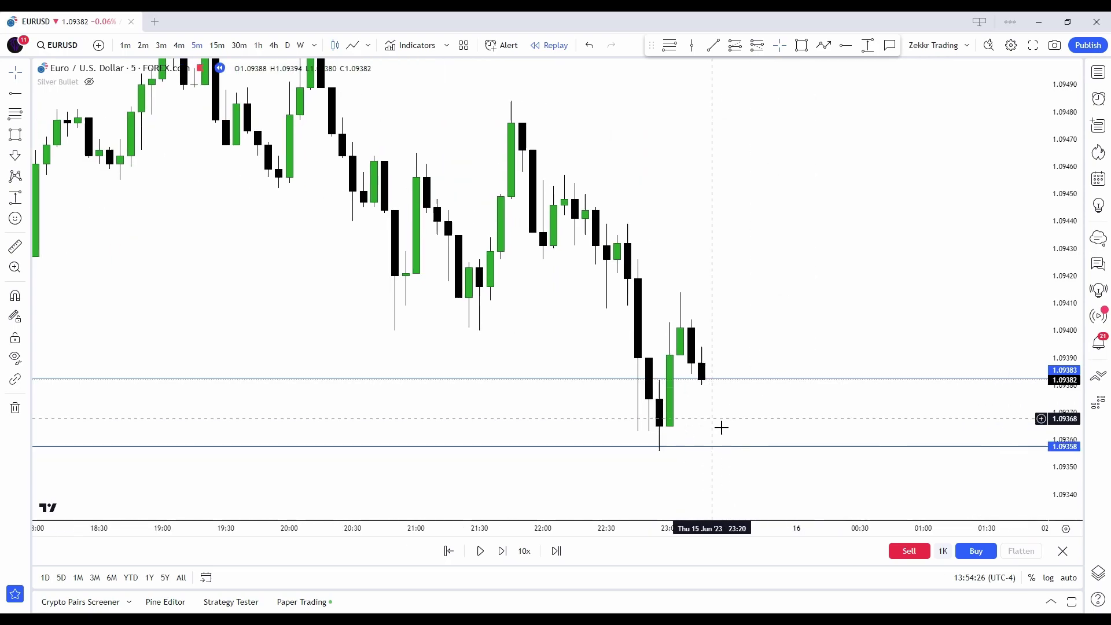
Resume the bar replay into 16 June and pause it at about 03:30 to review price around the 1.09383 and 1.09358 rays
scroll(721, 428, "down", 1)
scroll(880, 238, "down", 2)
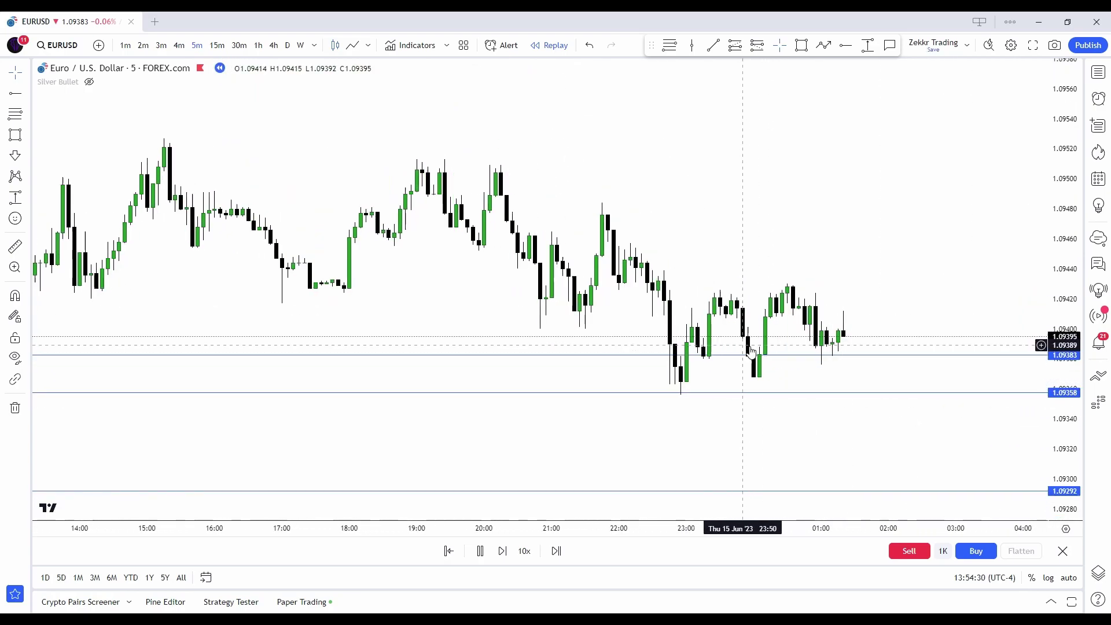
scroll(789, 370, "down", 2)
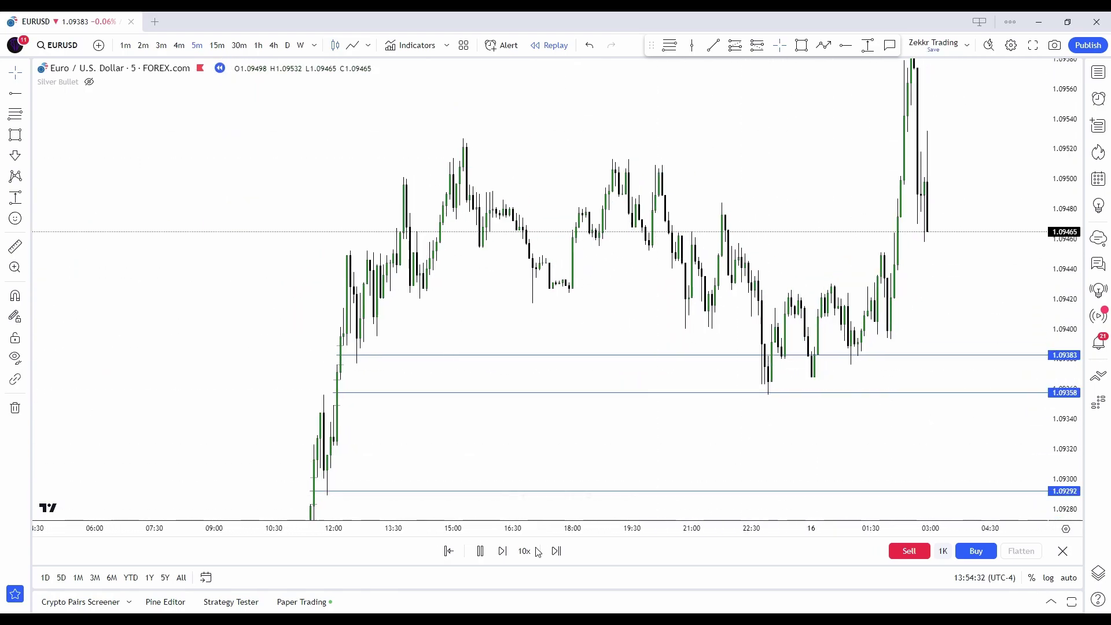
left_click(481, 552)
left_click_drag(745, 209, 691, 313)
scroll(887, 255, "down", 1)
left_click_drag(887, 262, 877, 237)
scroll(978, 278, "down", 2)
scroll(981, 278, "up", 4)
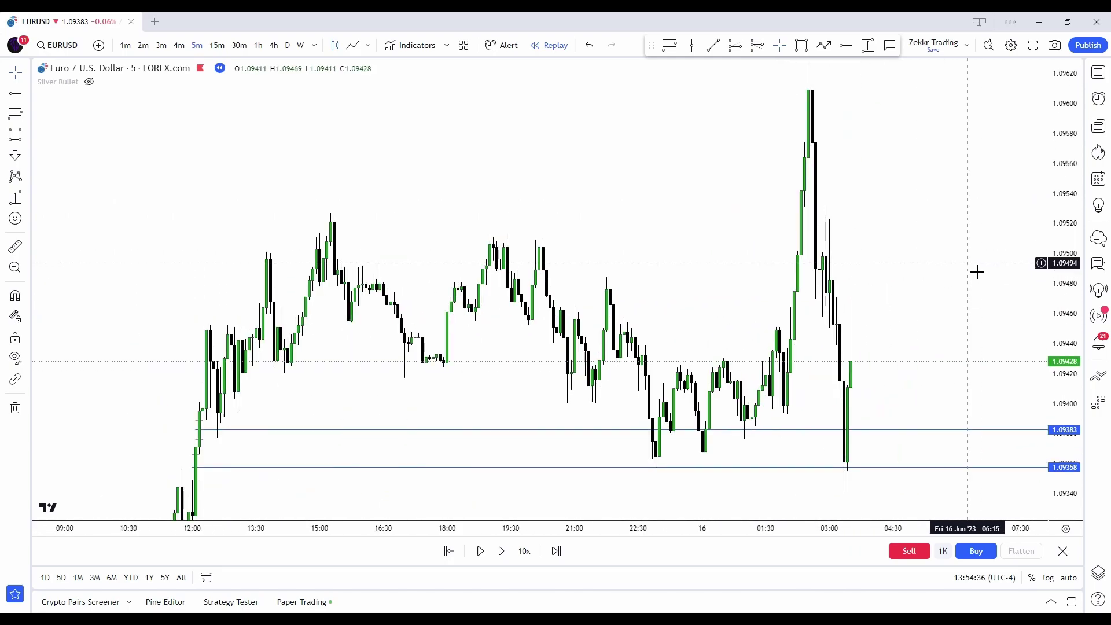